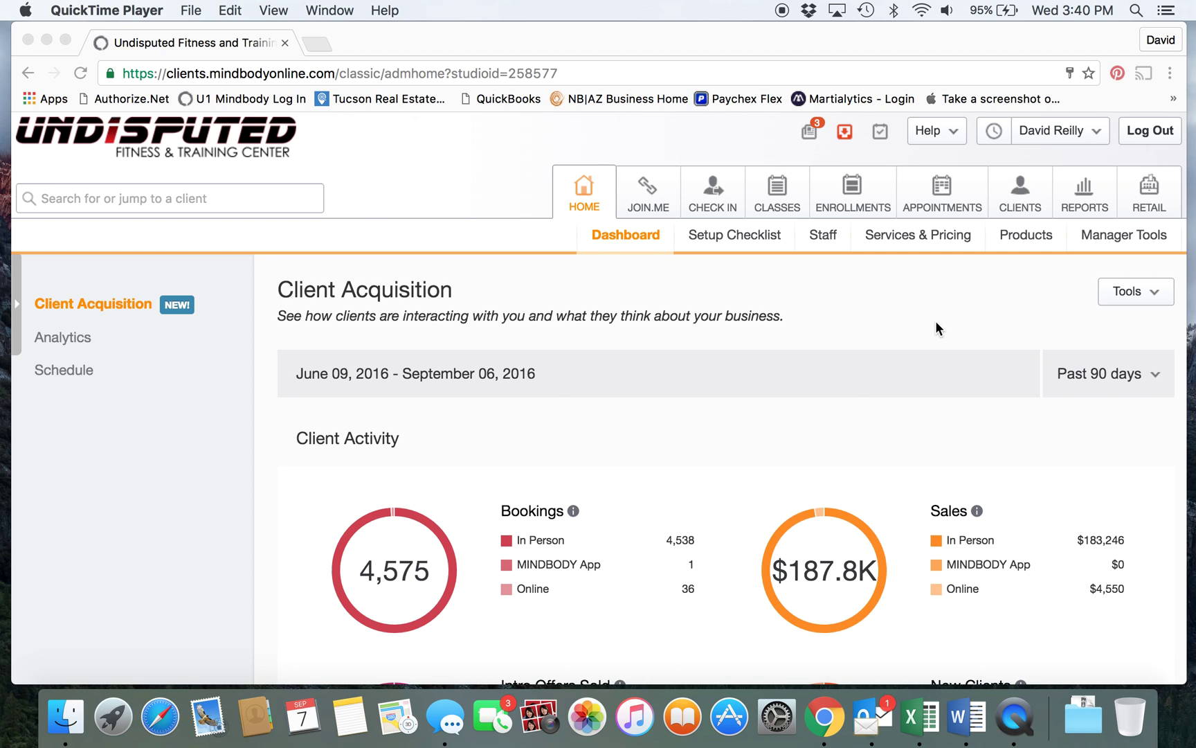
Switch from the Client Acquisition dashboard to the Retail point-of-sale page
{"action": "left_click", "coordinate": [1153, 191]}
{"action": "left_click", "coordinate": [1148, 196]}
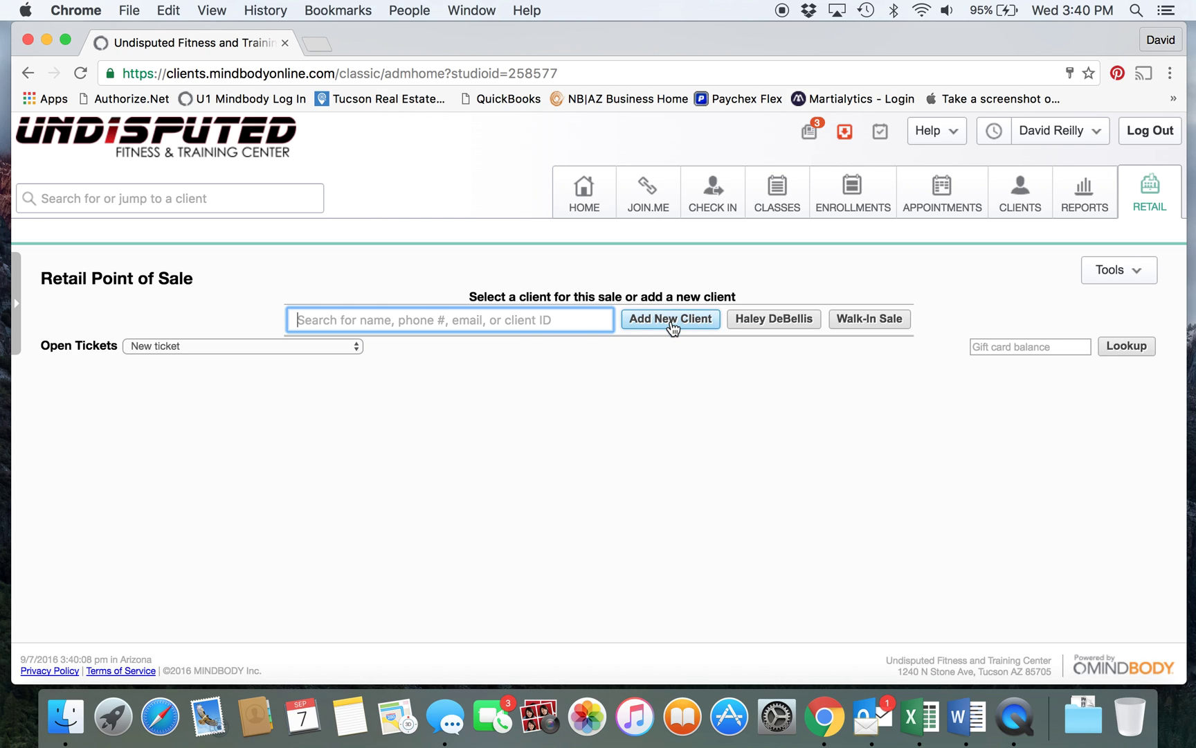
Search for the client by the first letters of their name and attach them to the sale
{"action": "left_click", "coordinate": [517, 322]}
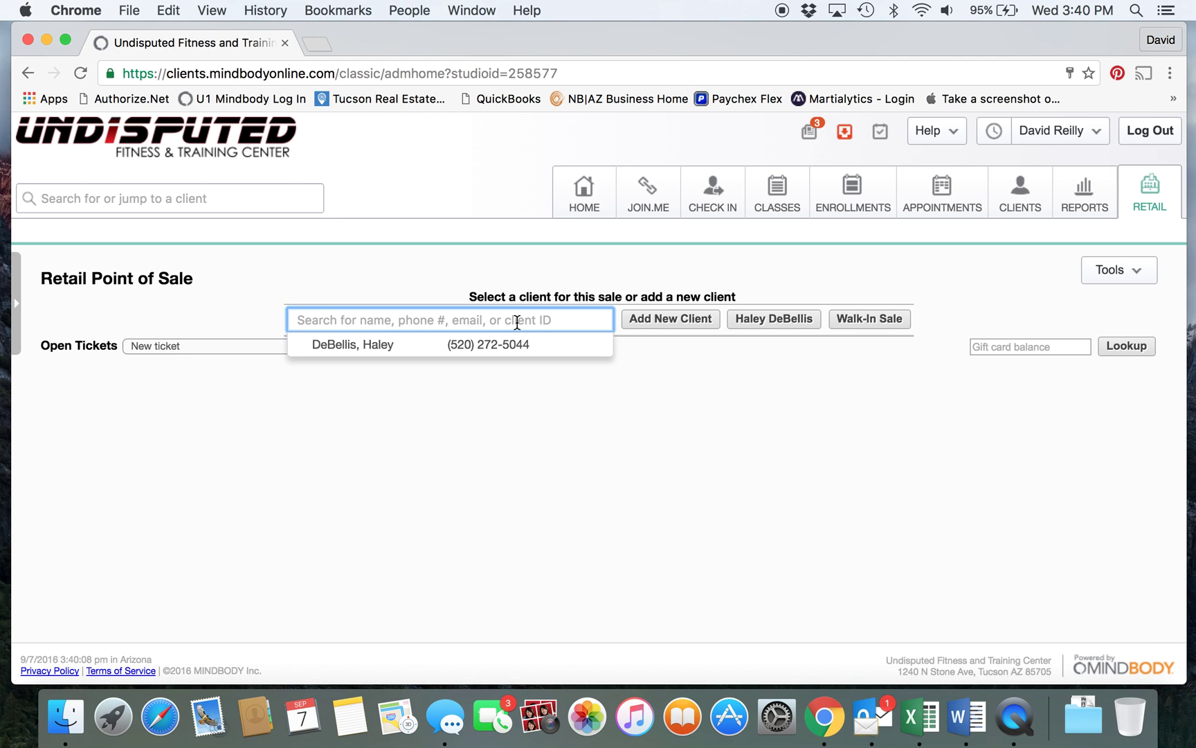
{"action": "type", "text": "see"}
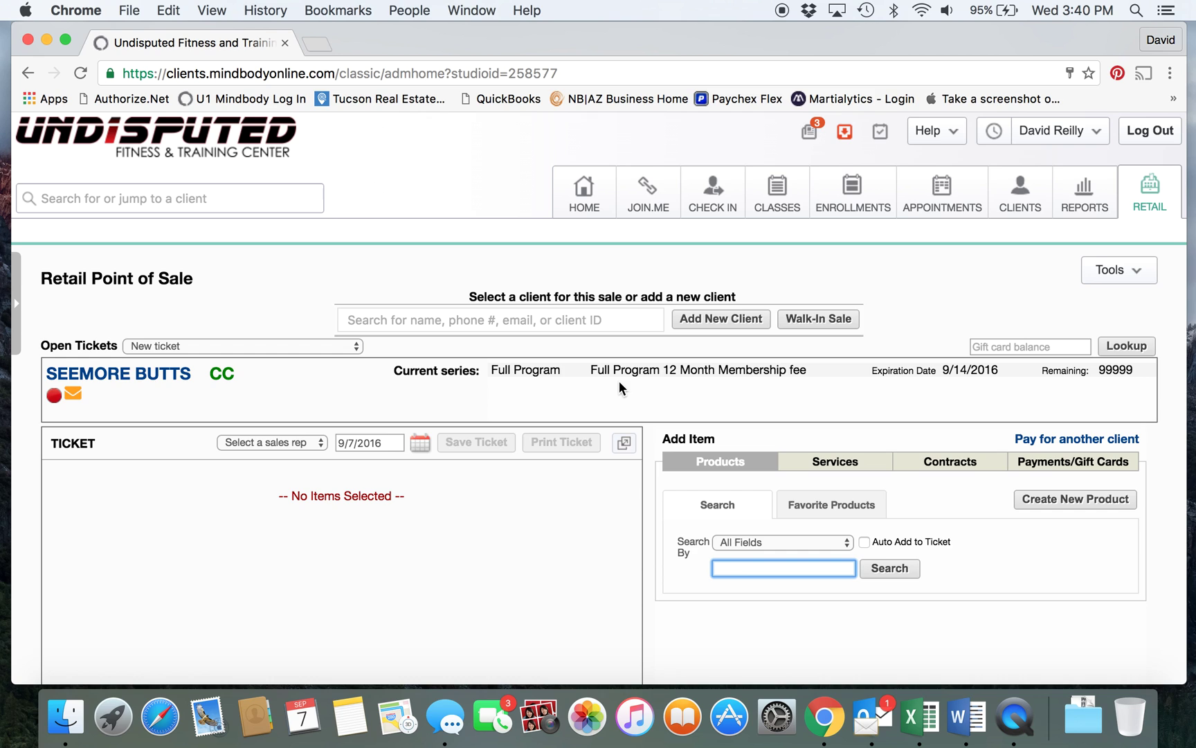
{"action": "left_click", "coordinate": [952, 464]}
Choose Std/Gvmt Full Prgm 12-Month Membership from the Contract dropdown
{"action": "left_click", "coordinate": [882, 497]}
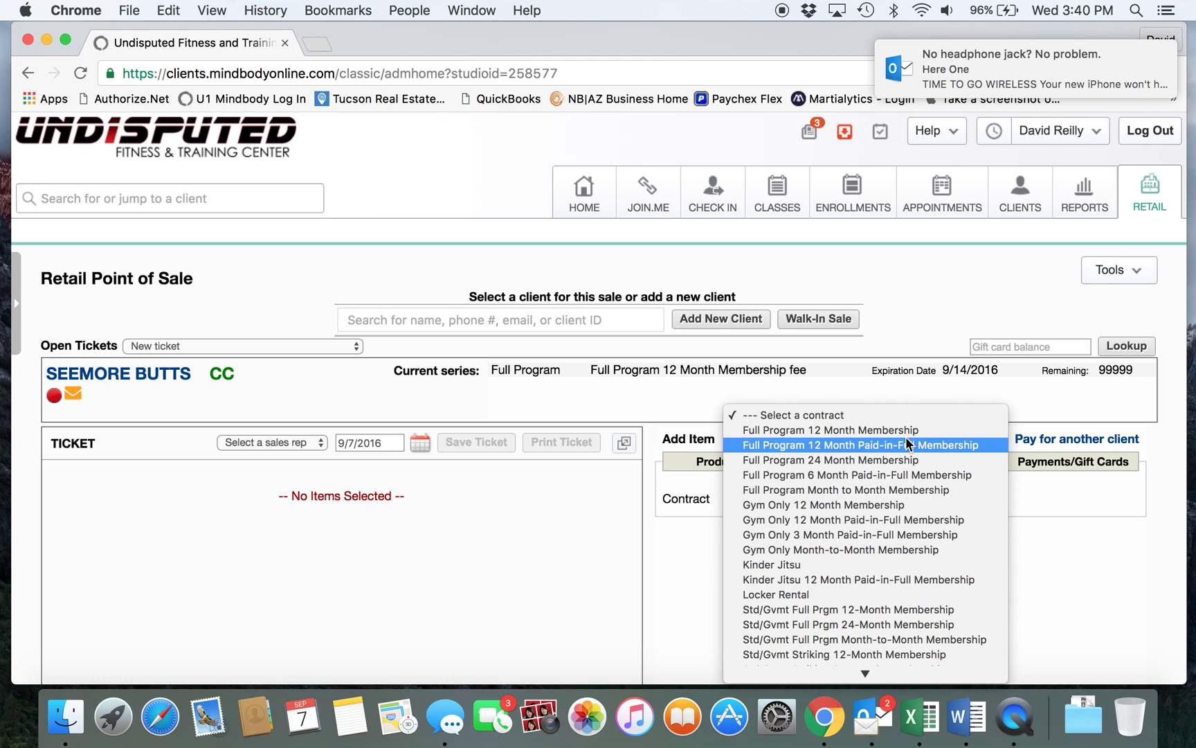
{"action": "scroll", "coordinate": [887, 513], "scroll_direction": "down", "scroll_amount": 5}
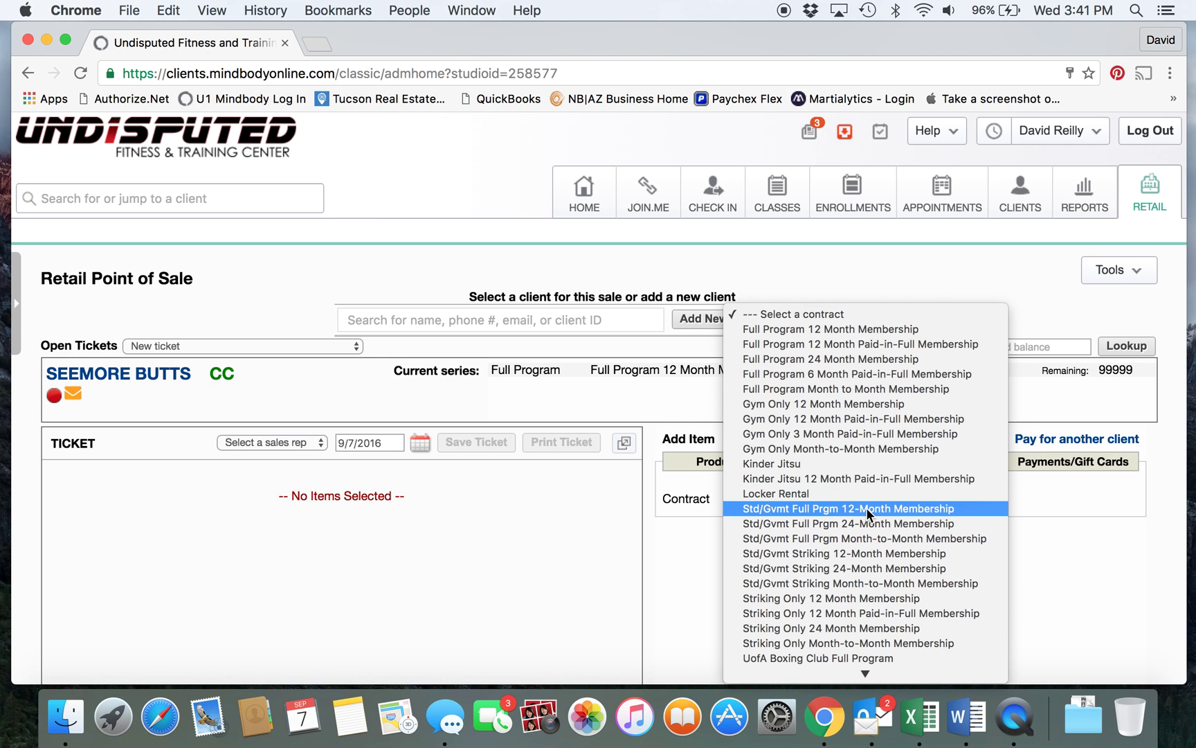
{"action": "left_click", "coordinate": [867, 510]}
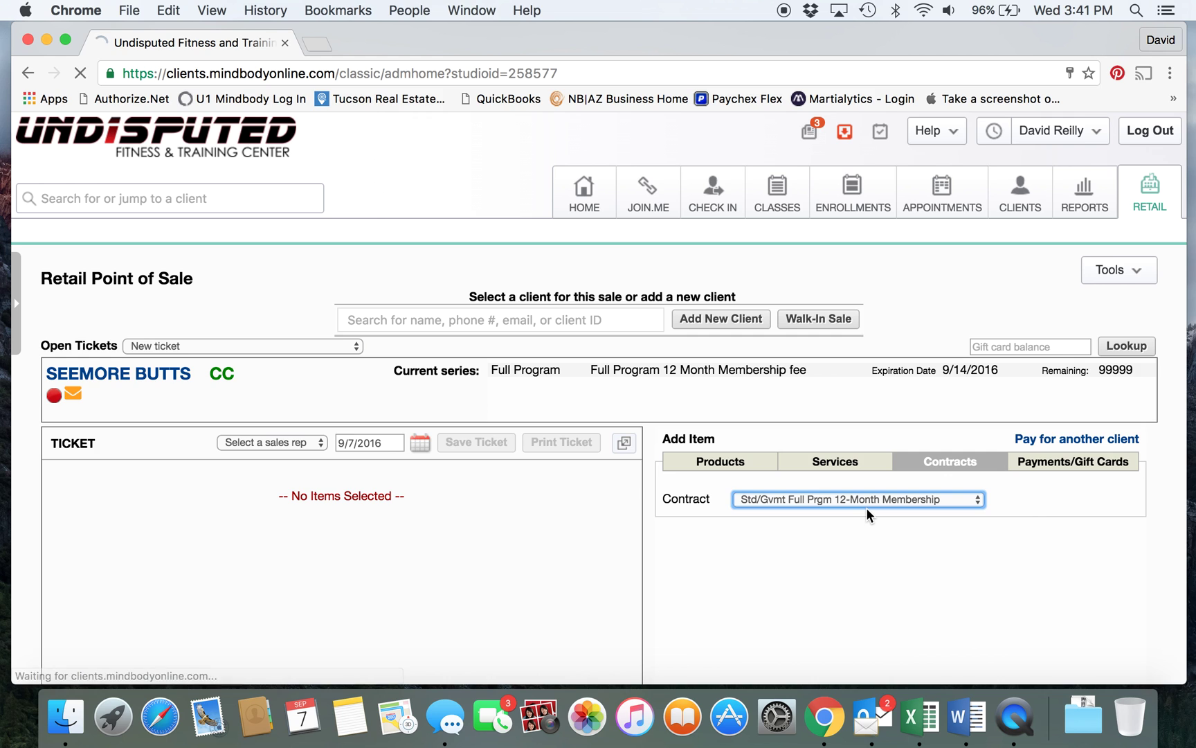
Pro-rate the contract up to its 9/15/2016 start and uncheck Pay Now on the membership price
{"action": "scroll", "coordinate": [866, 507], "scroll_direction": "down", "scroll_amount": 2}
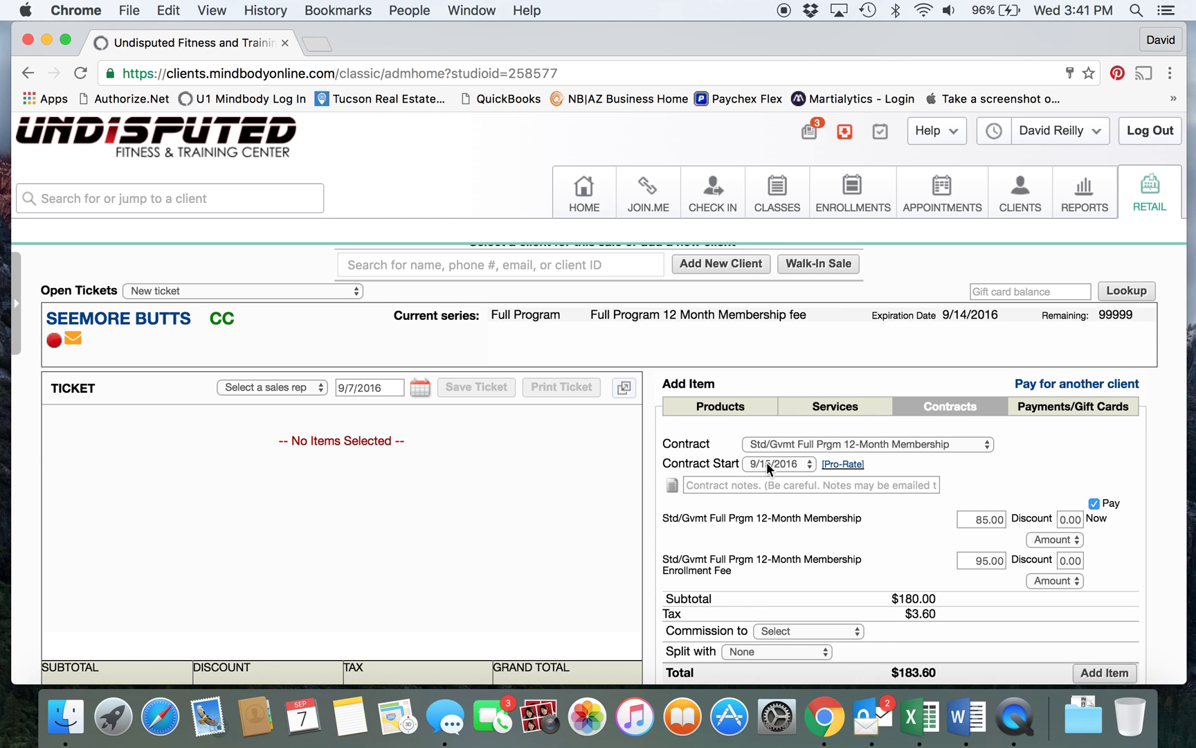
{"action": "left_click", "coordinate": [842, 464]}
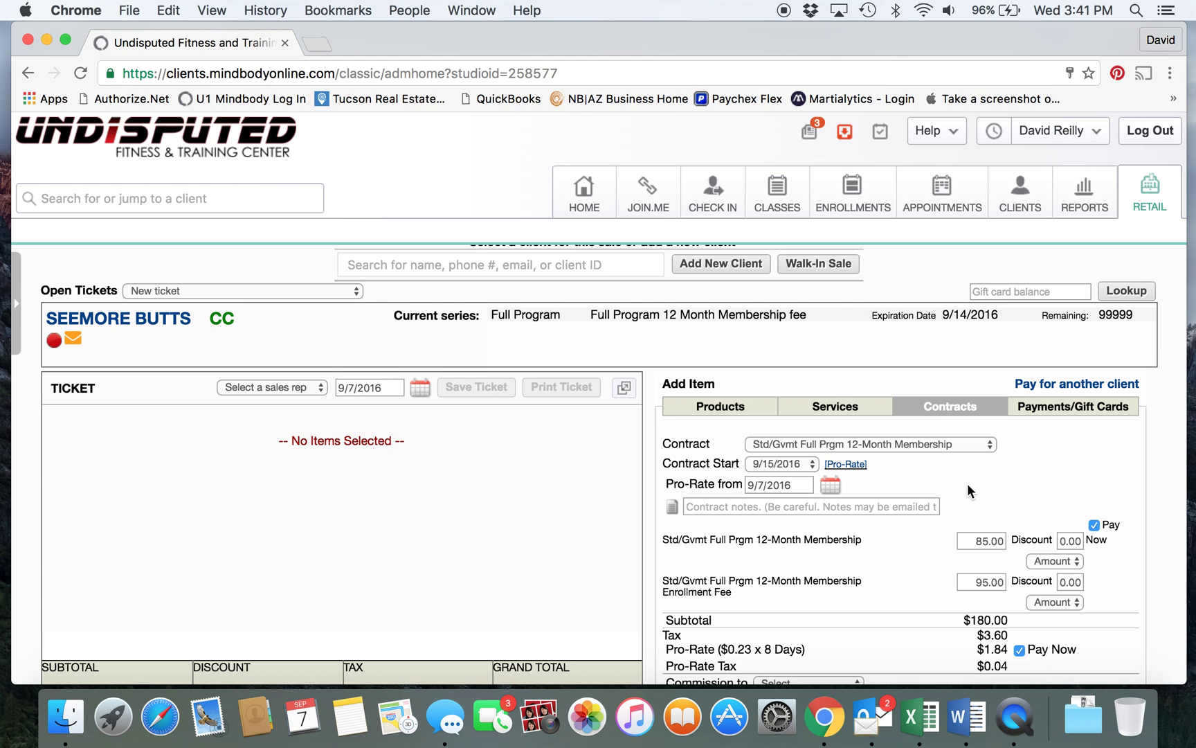
{"action": "scroll", "coordinate": [967, 483], "scroll_direction": "down", "scroll_amount": 2}
{"action": "scroll", "coordinate": [863, 517], "scroll_direction": "down", "scroll_amount": 1}
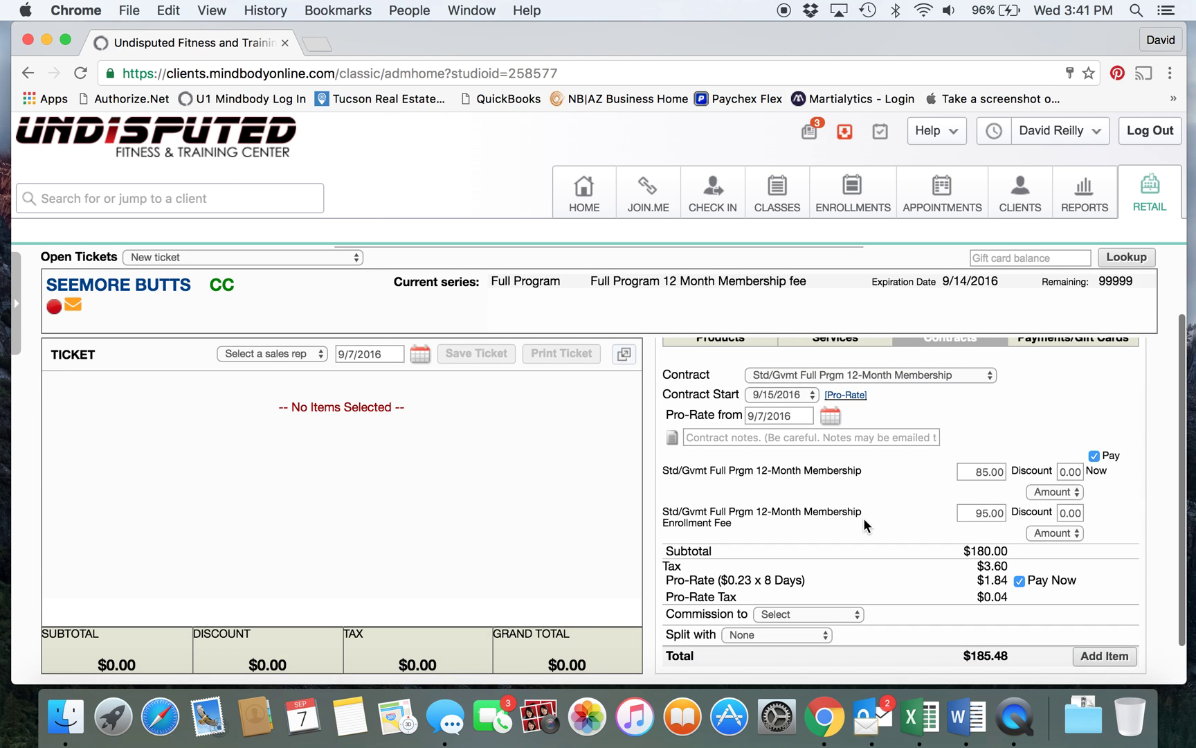
{"action": "scroll", "coordinate": [864, 518], "scroll_direction": "down", "scroll_amount": 1}
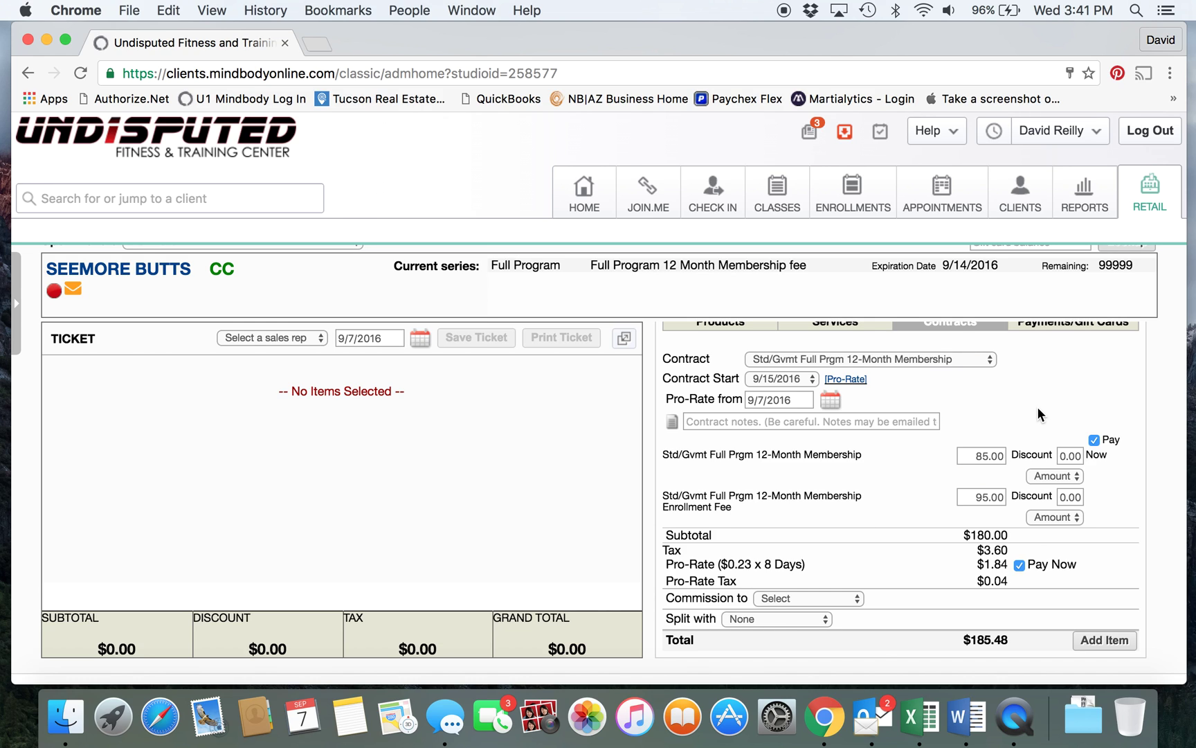
{"action": "left_click", "coordinate": [1094, 439]}
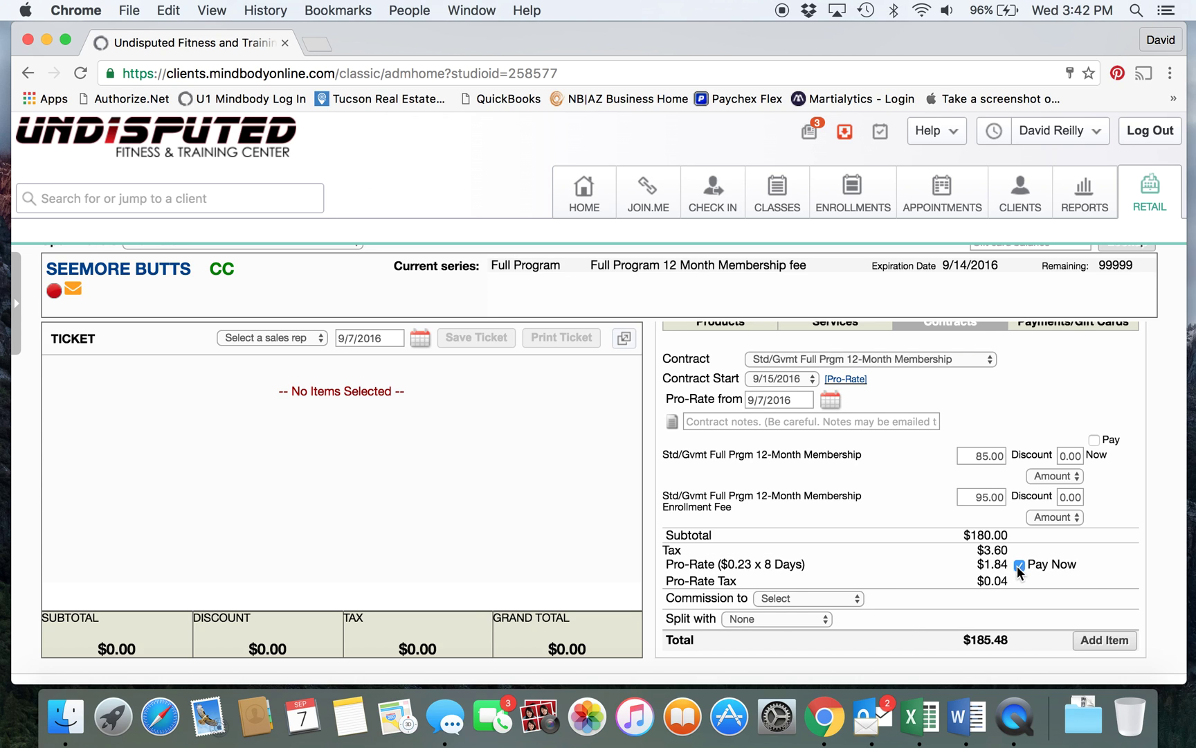
Credit the sale commission to the chosen staff member
{"action": "scroll", "coordinate": [931, 558], "scroll_direction": "down", "scroll_amount": 1}
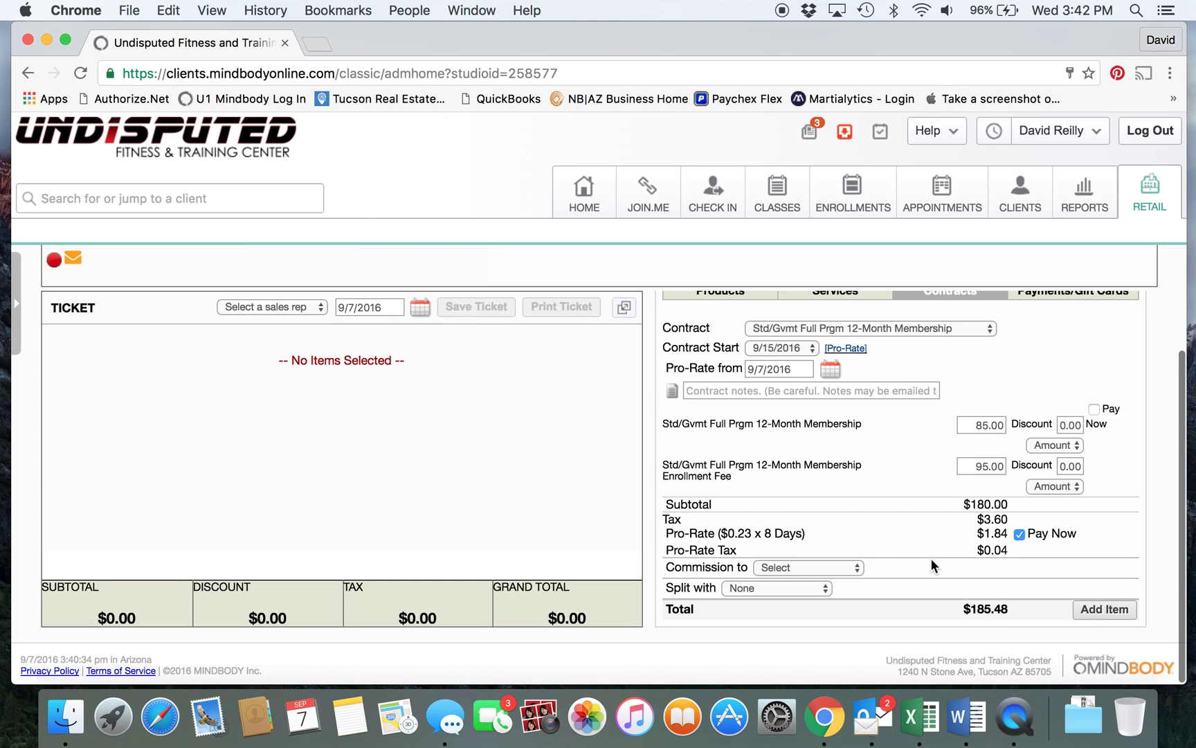
{"action": "left_click", "coordinate": [836, 566]}
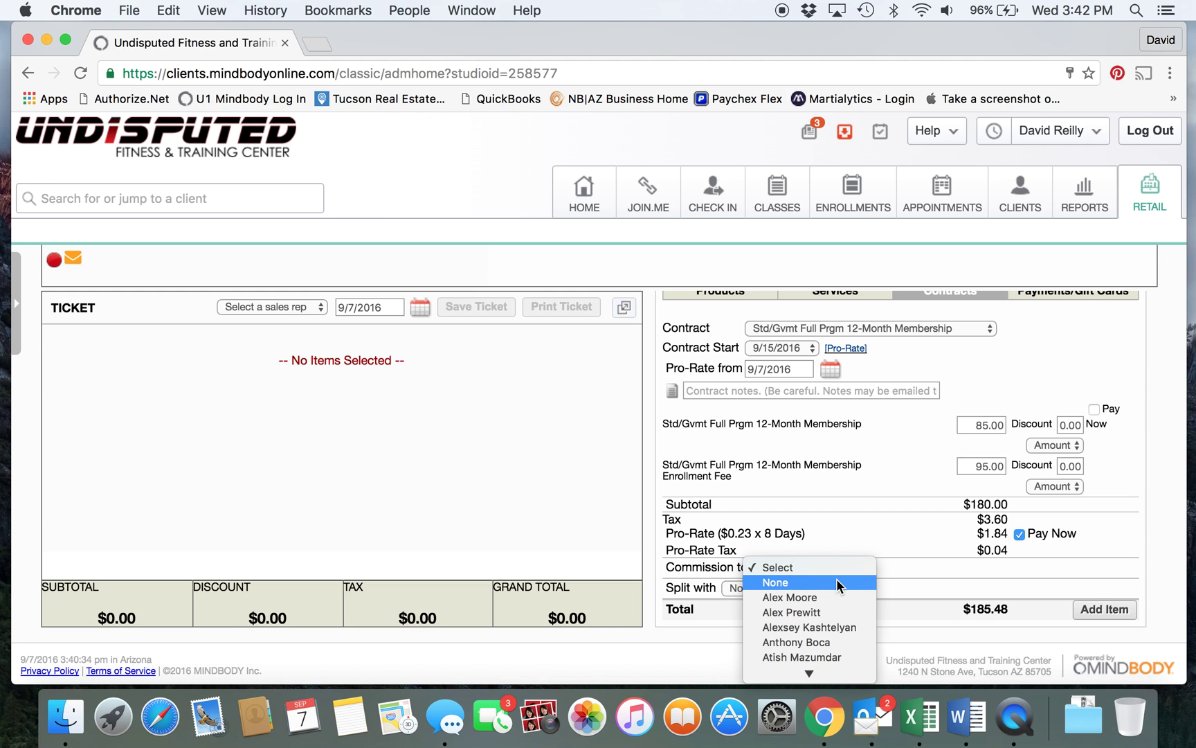
{"action": "mouse_move", "coordinate": [828, 684]}
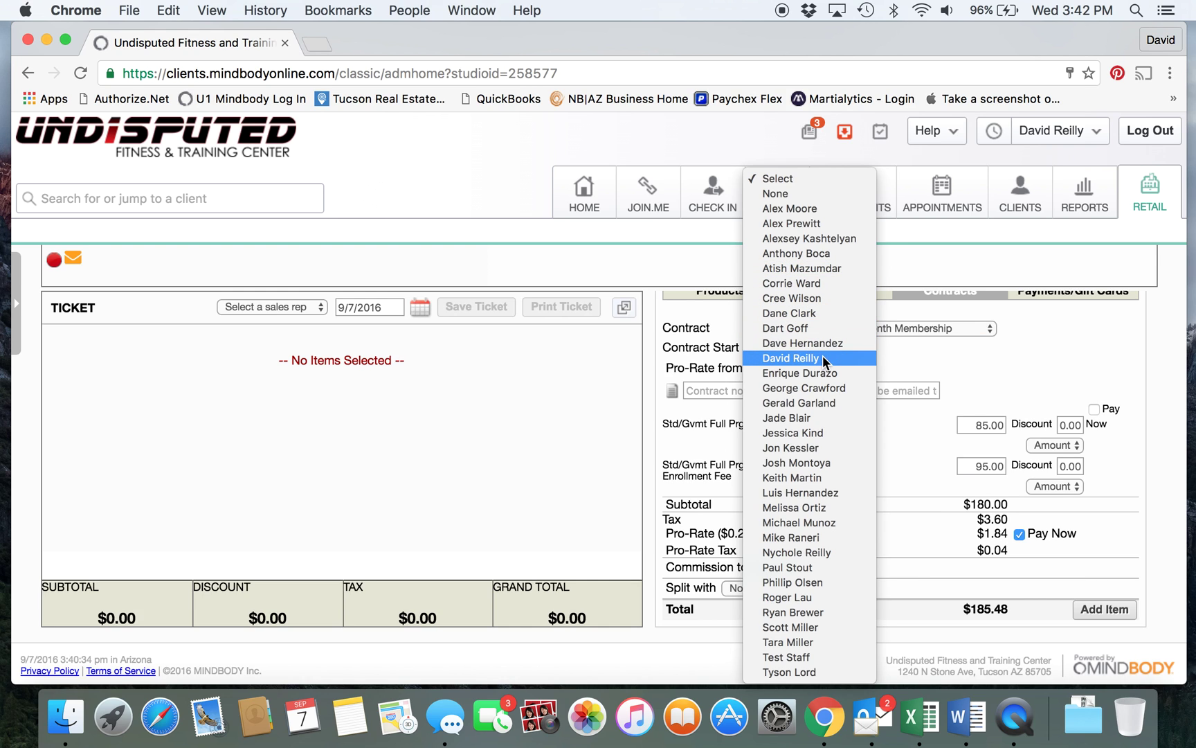
{"action": "left_click", "coordinate": [823, 358]}
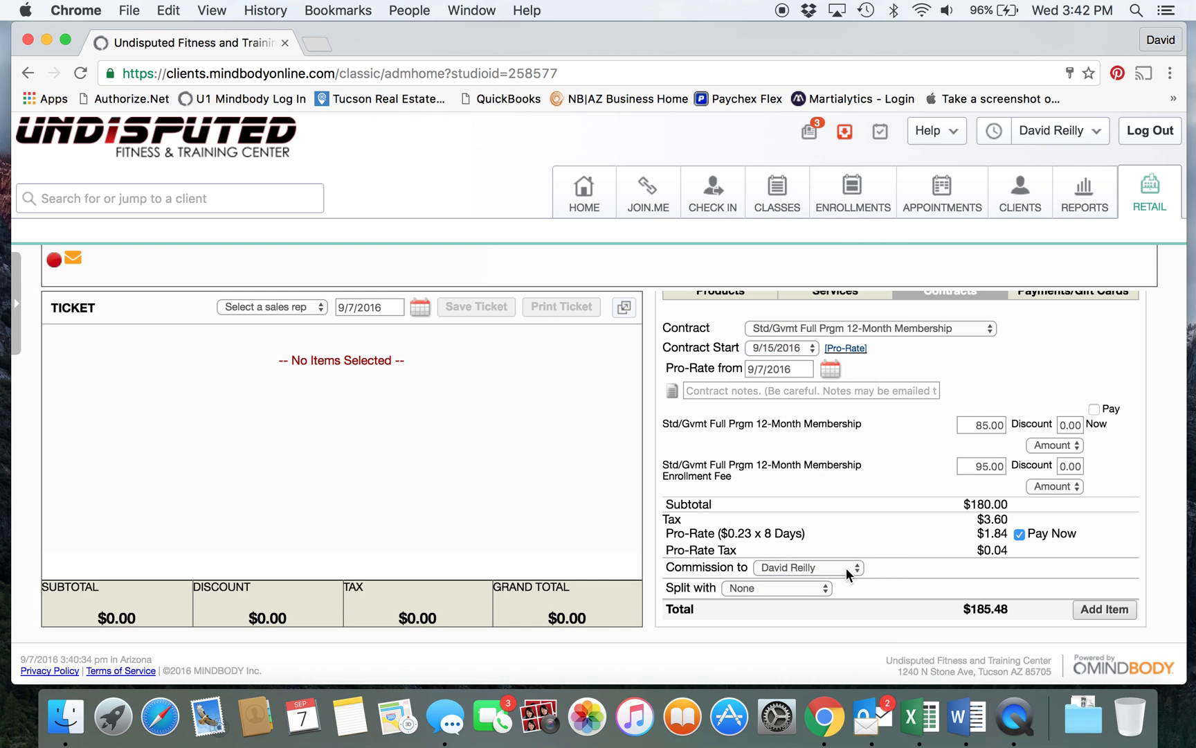
Leave the commission unsplit and add the membership contract to the ticket
{"action": "left_click", "coordinate": [819, 585]}
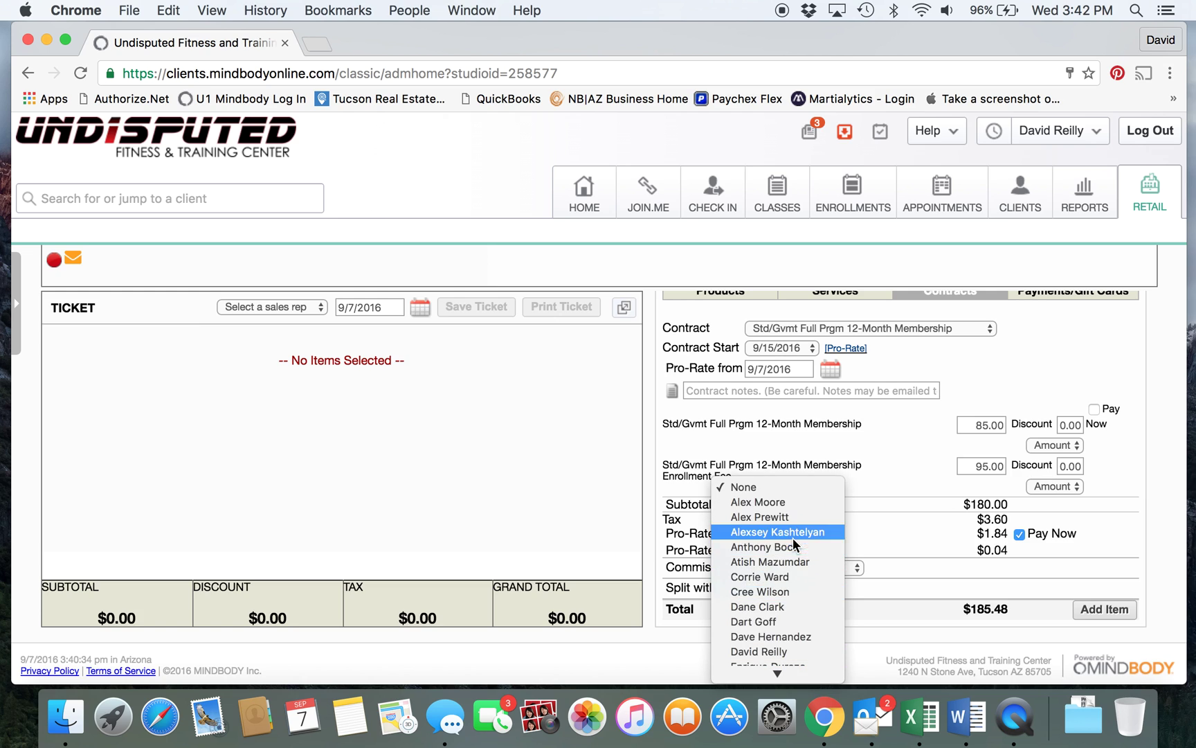
{"action": "left_click", "coordinate": [889, 460]}
{"action": "left_click", "coordinate": [873, 542]}
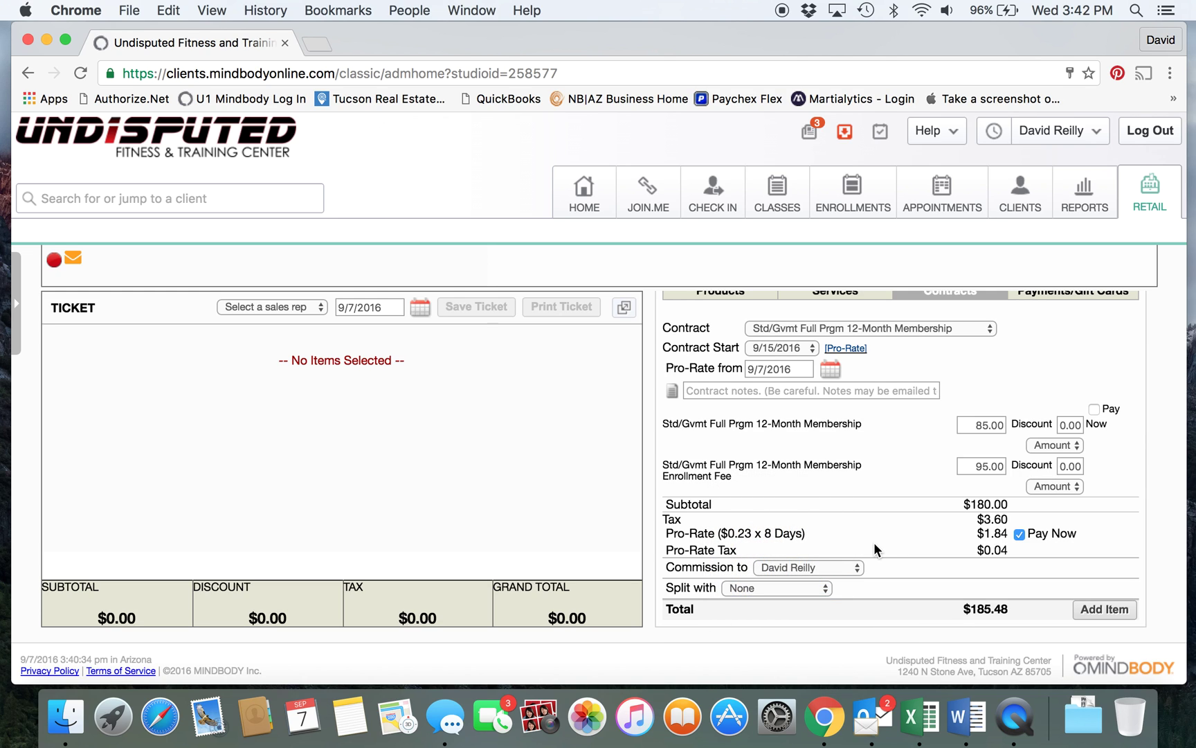
{"action": "left_click", "coordinate": [1108, 608]}
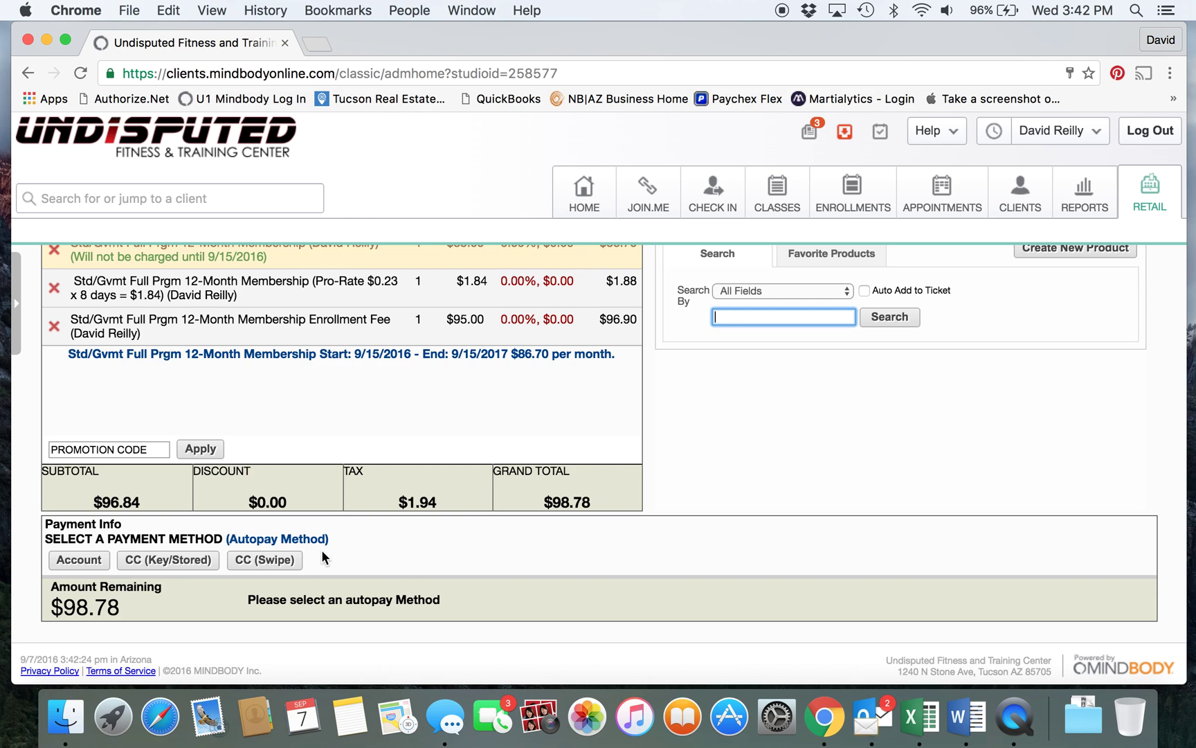
Set the stored card CC (Key/Stored) as autopay with amount 0.00, leaving $98.78 due
{"action": "left_click", "coordinate": [179, 565]}
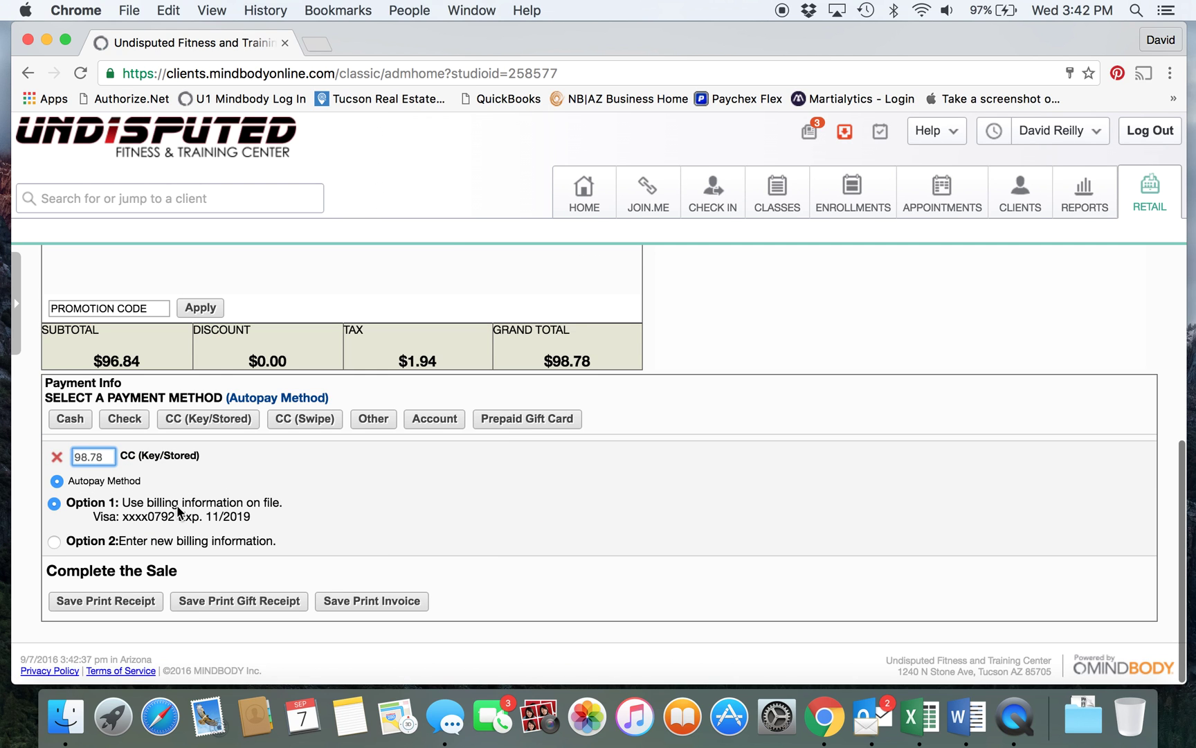
{"action": "double_click", "coordinate": [107, 457]}
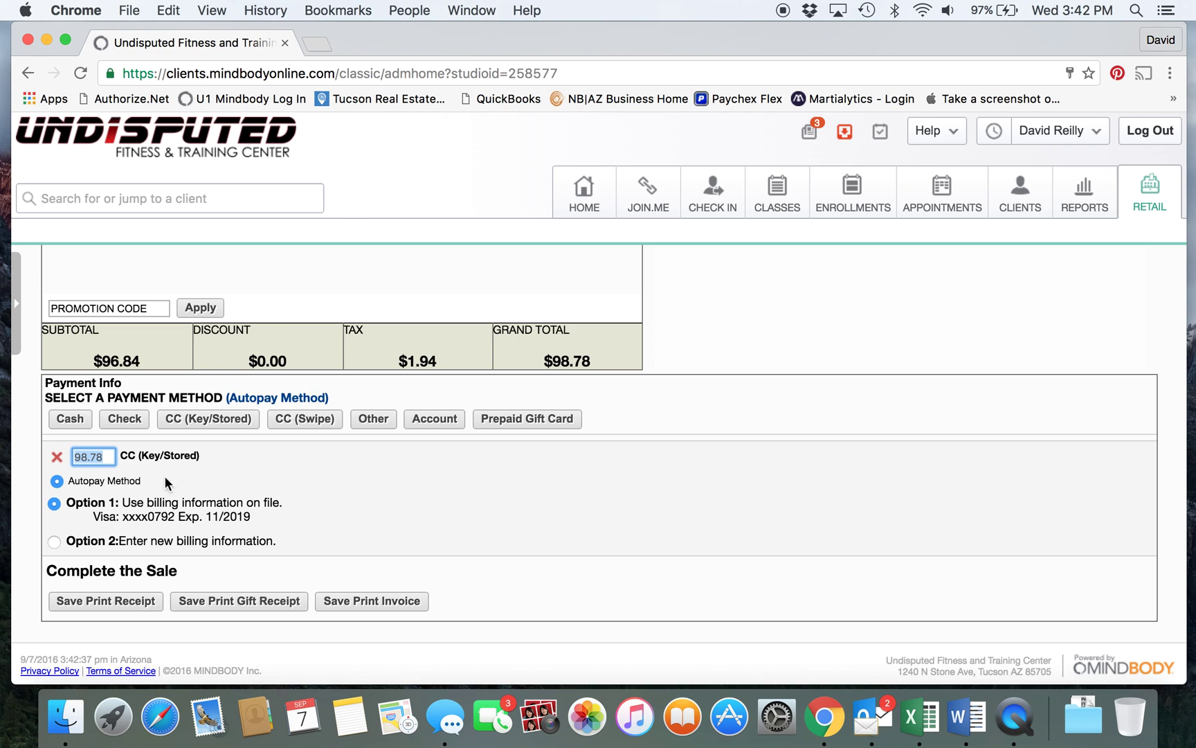
{"action": "type", "text": "0"}
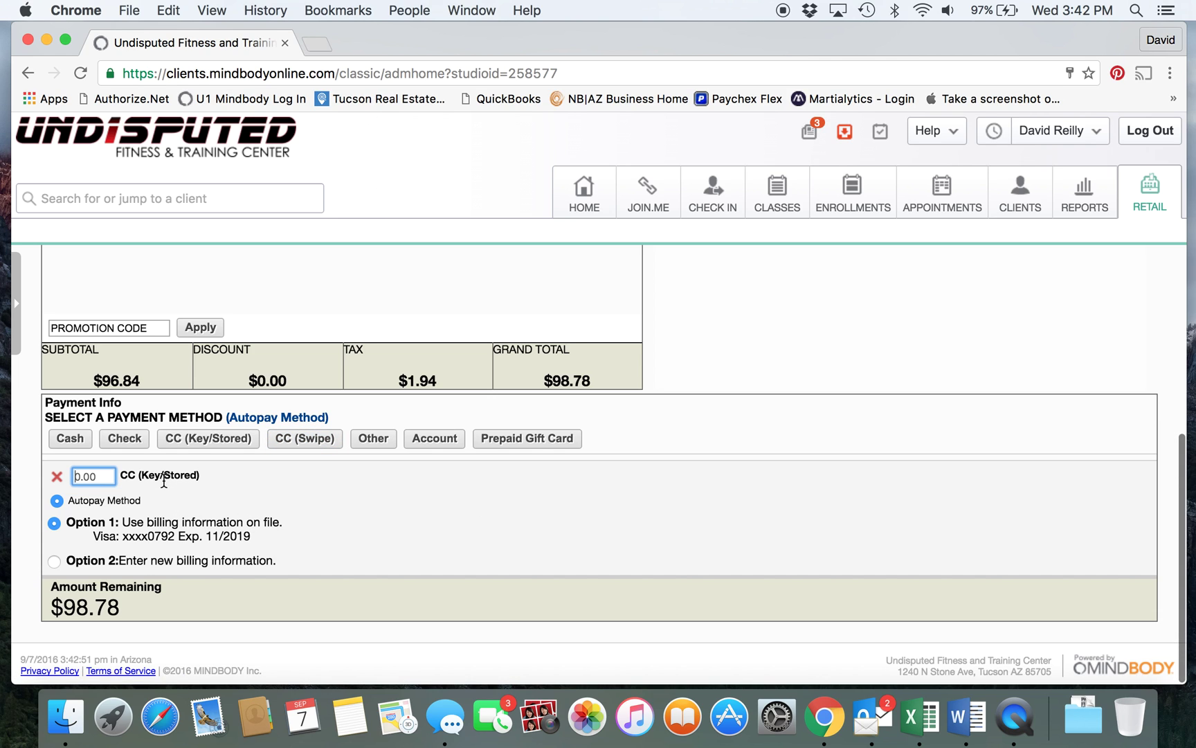
Pay the remaining $98.78 in cash and complete the sale with Save Print Receipt
{"action": "scroll", "coordinate": [333, 564], "scroll_direction": "up", "scroll_amount": 5}
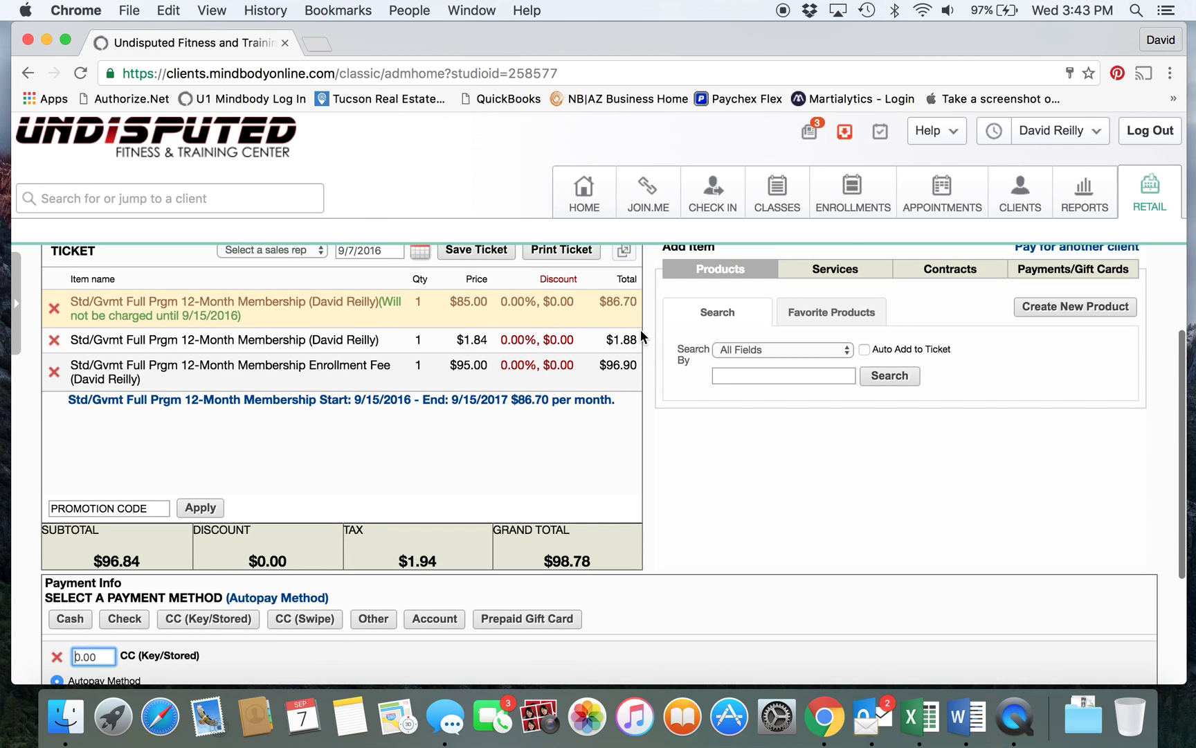
{"action": "scroll", "coordinate": [640, 334], "scroll_direction": "down", "scroll_amount": 5}
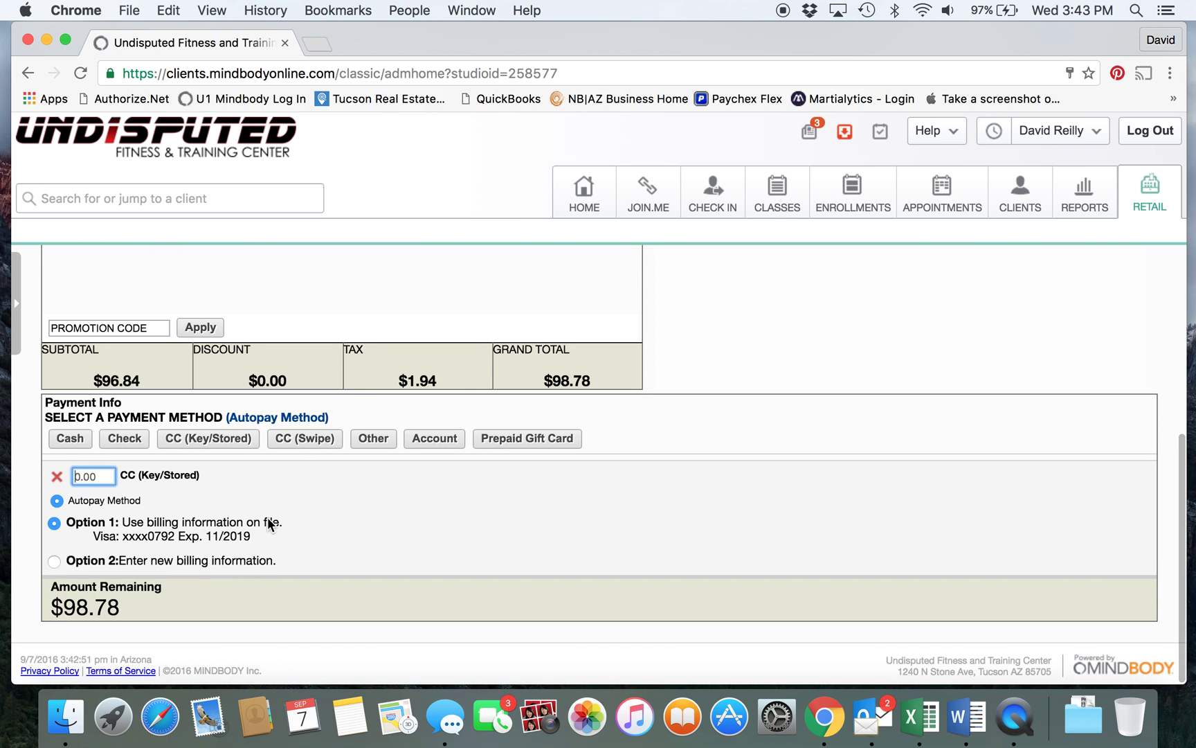
{"action": "key", "text": "Return"}
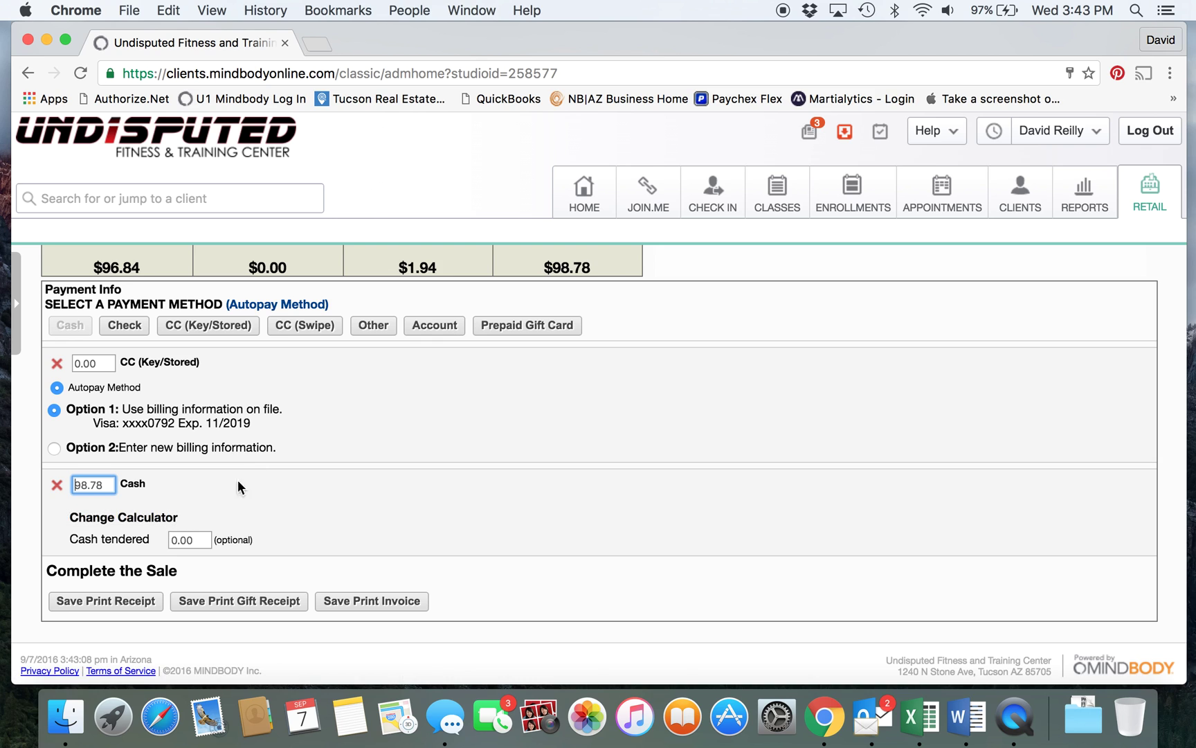
{"action": "left_click", "coordinate": [92, 603]}
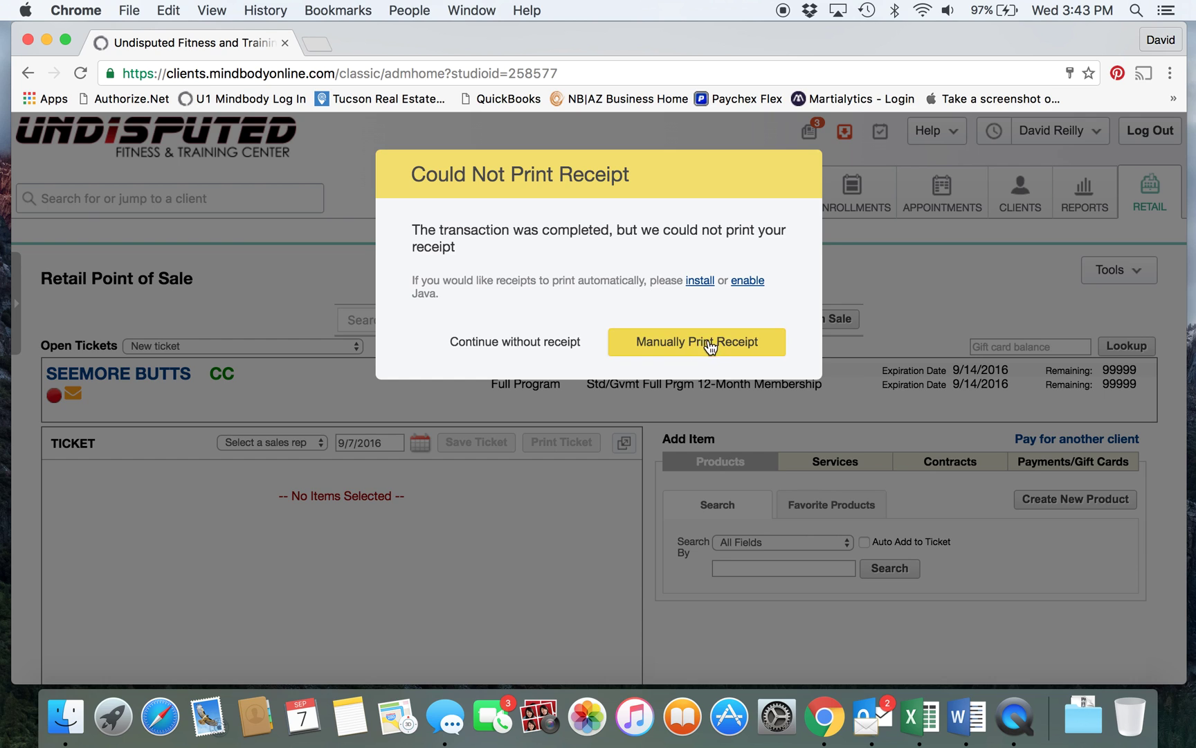
Skip the receipt, open the client's account details and view the new membership contract
{"action": "left_click", "coordinate": [538, 342]}
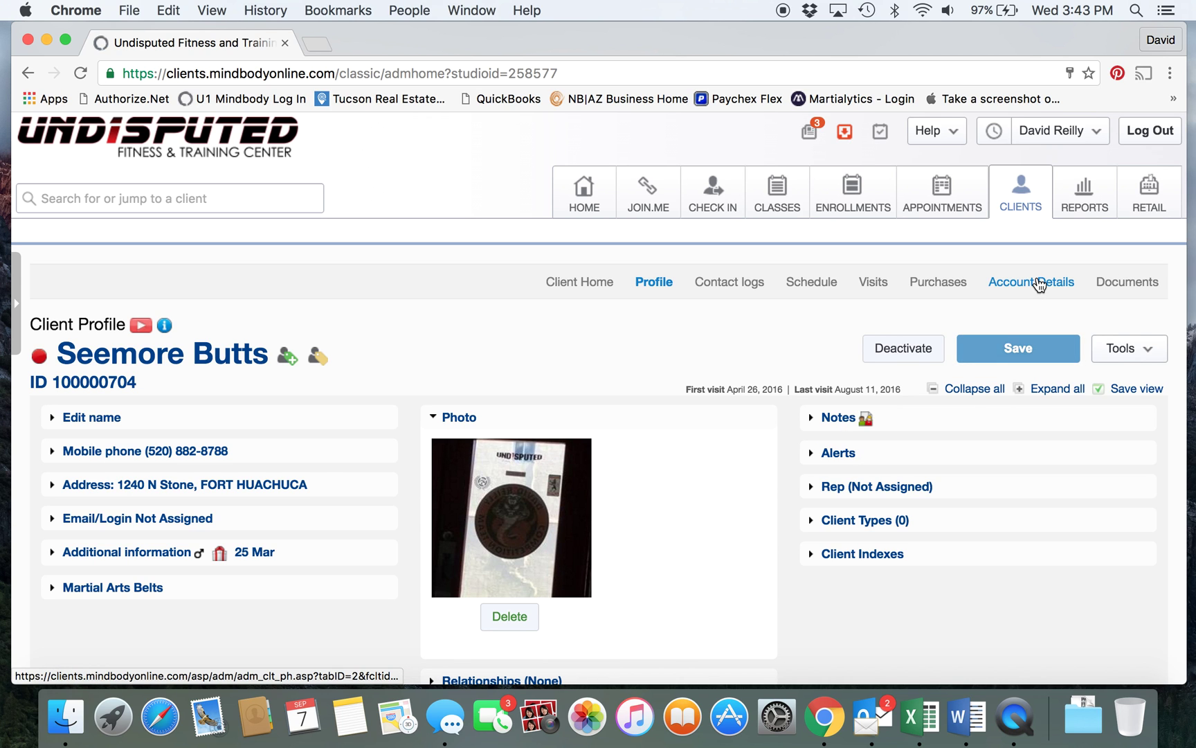
{"action": "left_click", "coordinate": [1039, 283]}
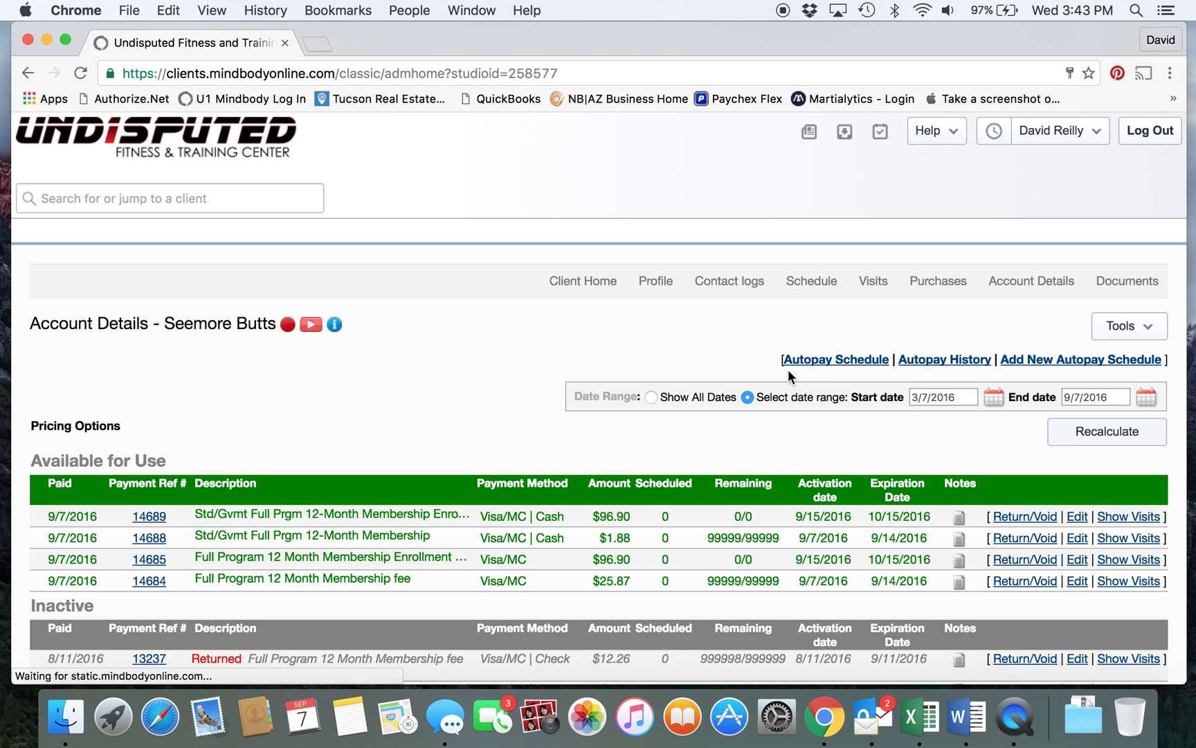
{"action": "scroll", "coordinate": [788, 369], "scroll_direction": "down", "scroll_amount": 10}
{"action": "scroll", "coordinate": [813, 449], "scroll_direction": "up", "scroll_amount": 1}
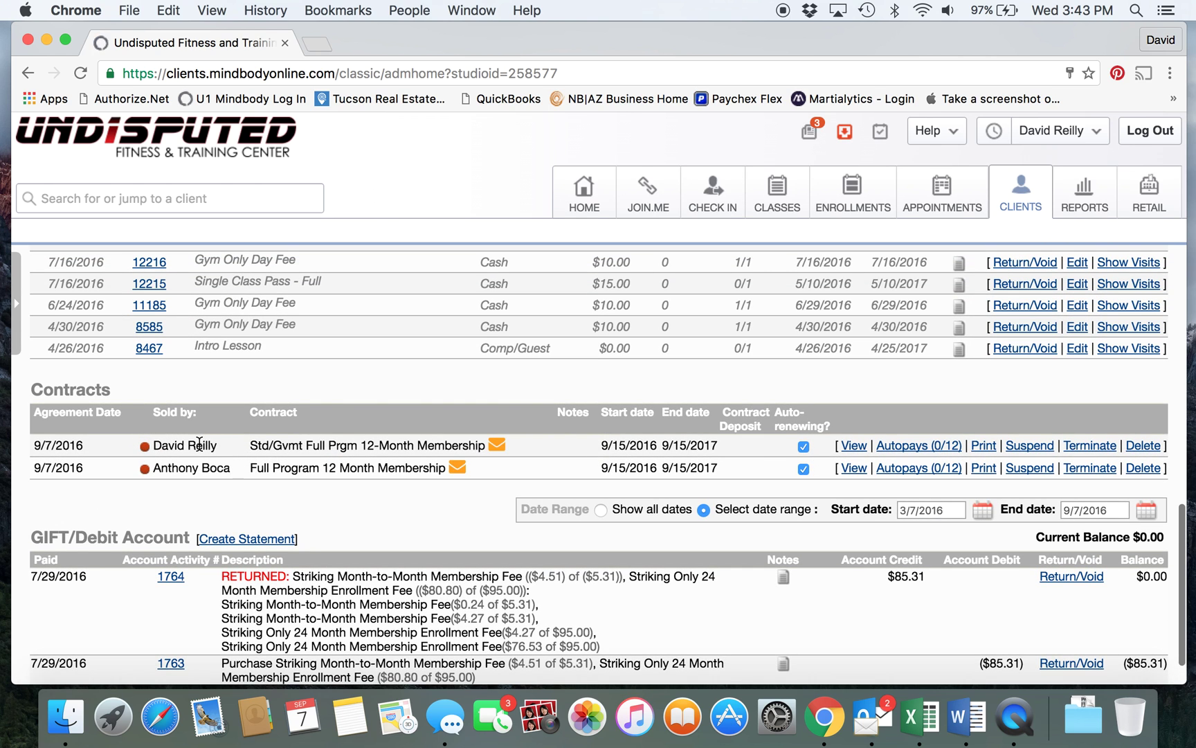
{"action": "mouse_move", "coordinate": [287, 451]}
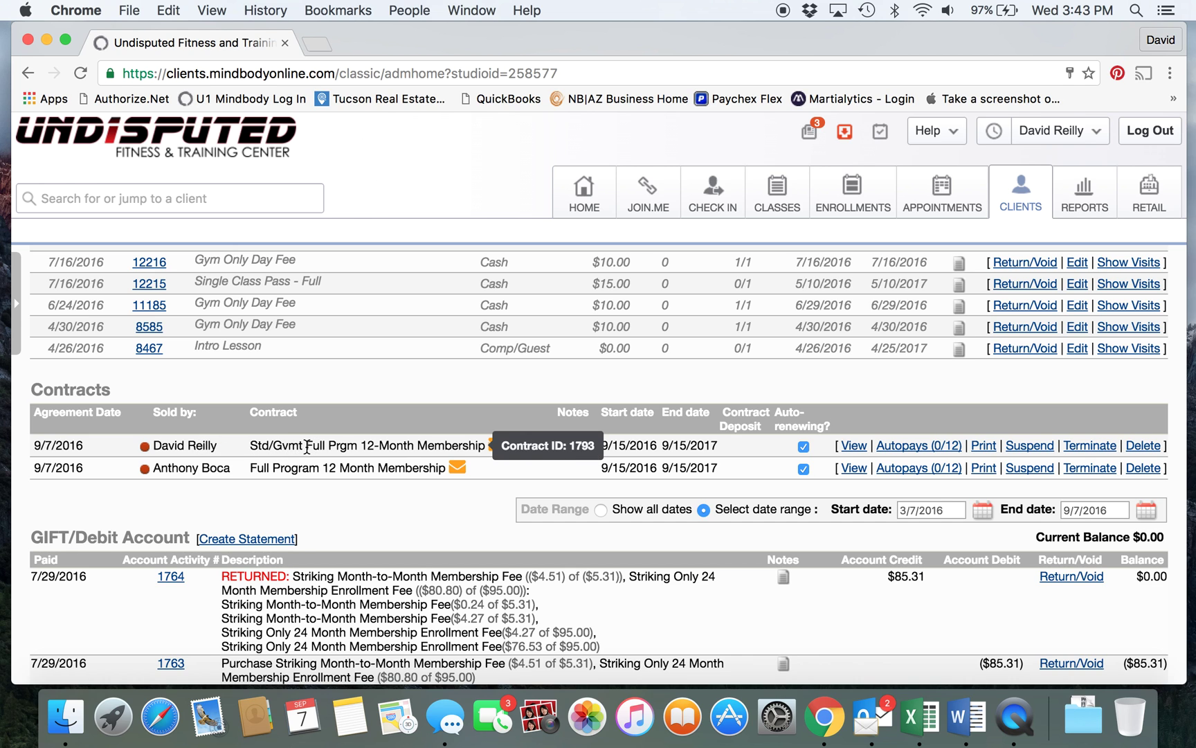
{"action": "left_click", "coordinate": [852, 447]}
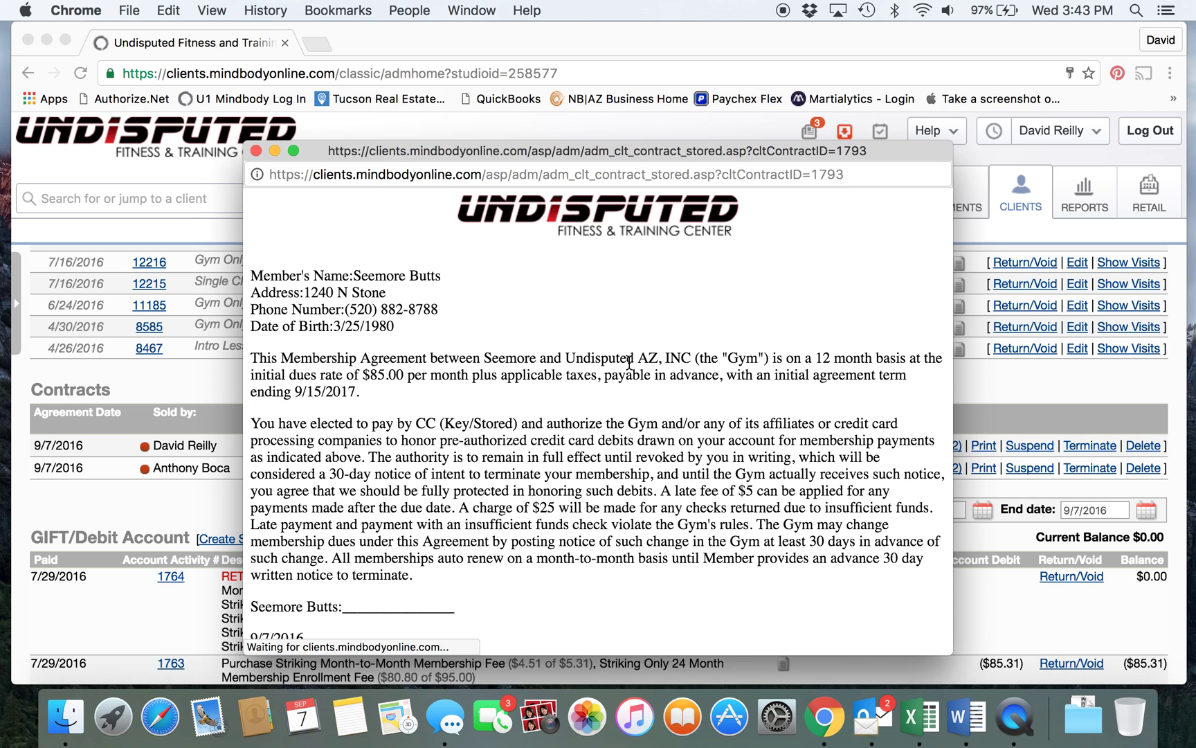
Bring up the print preview of the membership agreement via File > Print in the popup
{"action": "scroll", "coordinate": [628, 361], "scroll_direction": "down", "scroll_amount": 3}
{"action": "scroll", "coordinate": [628, 361], "scroll_direction": "up", "scroll_amount": 3}
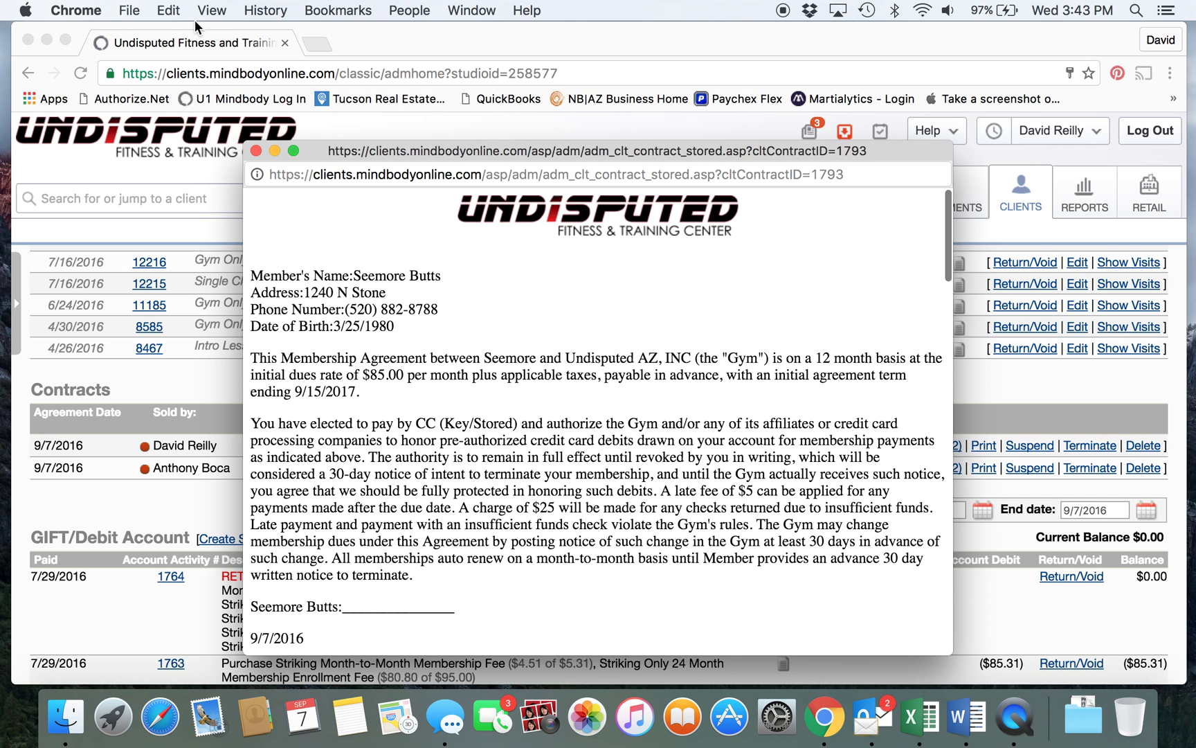
{"action": "left_click", "coordinate": [131, 10]}
{"action": "left_click", "coordinate": [195, 244]}
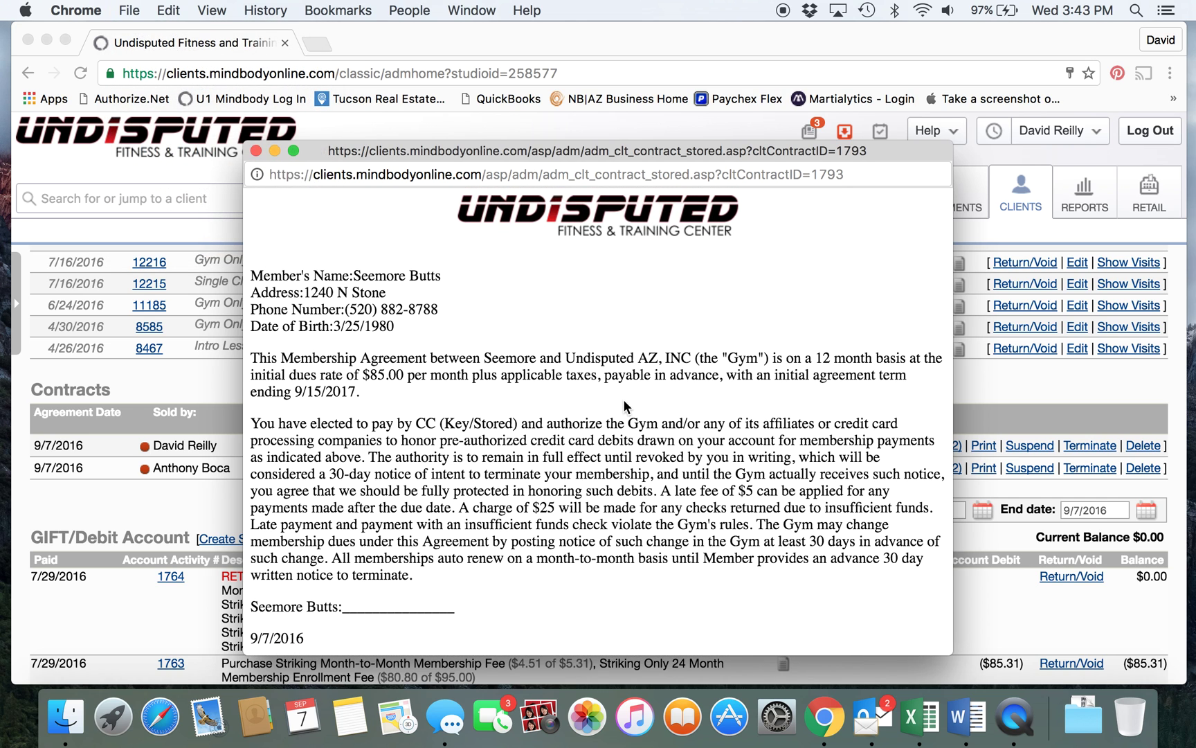